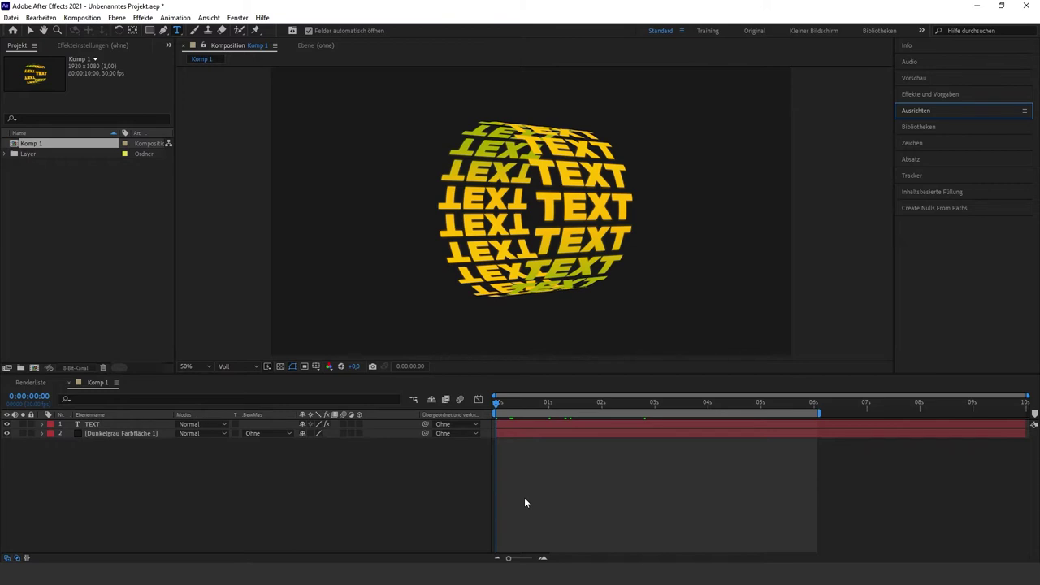
# - Create a new 1920×1080, 10-second composition named 'Zylinder Text' with a black background
pyautogui.rightClick(58, 209)
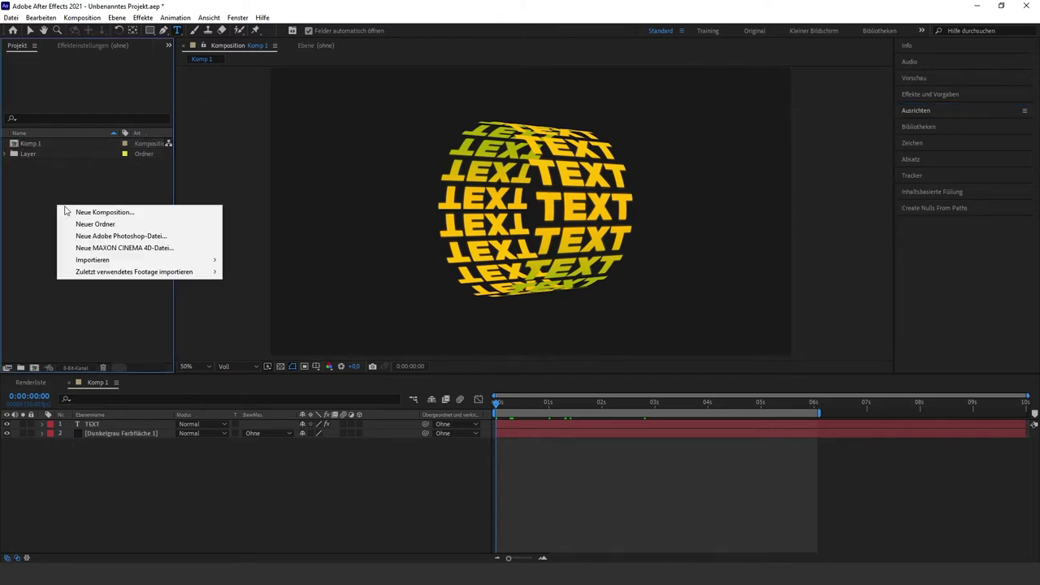
pyautogui.click(105, 213)
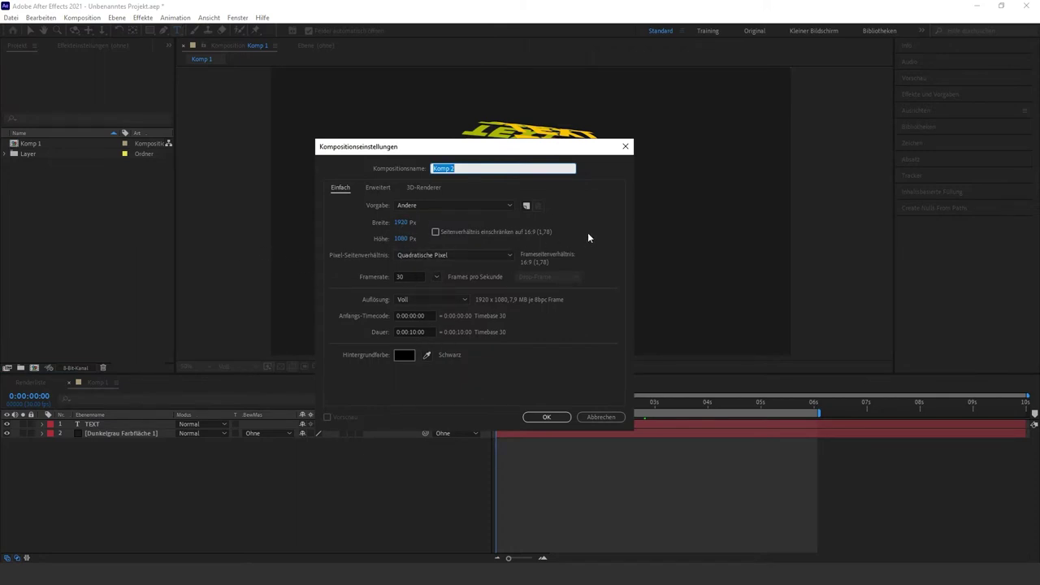
pyautogui.write('Zylinder Text')
pyautogui.press('Return')
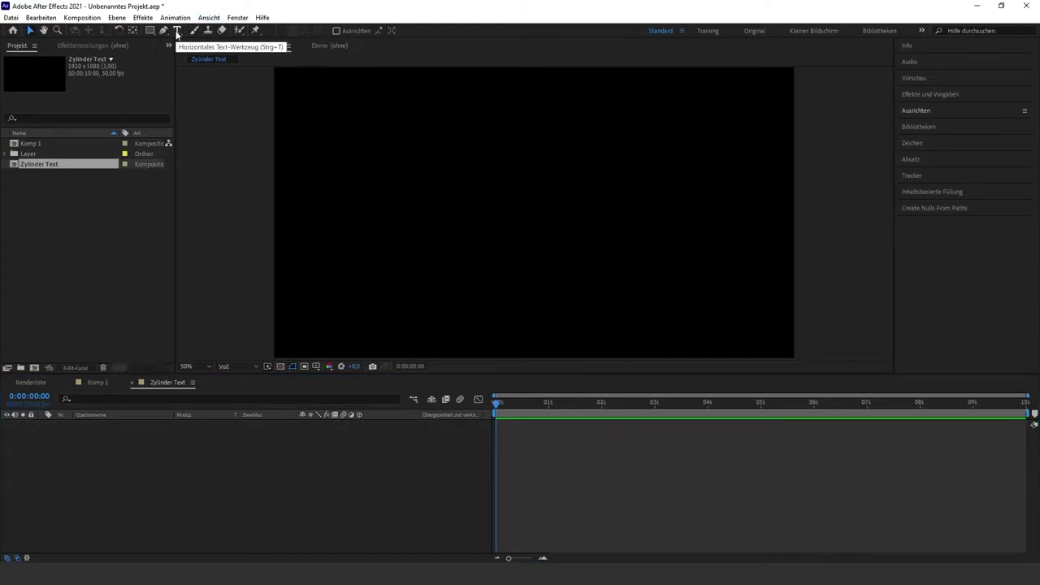
# - Add a yellow Helvetica Neue 123 px text layer reading 'TEXT' to the composition
pyautogui.click(177, 30)
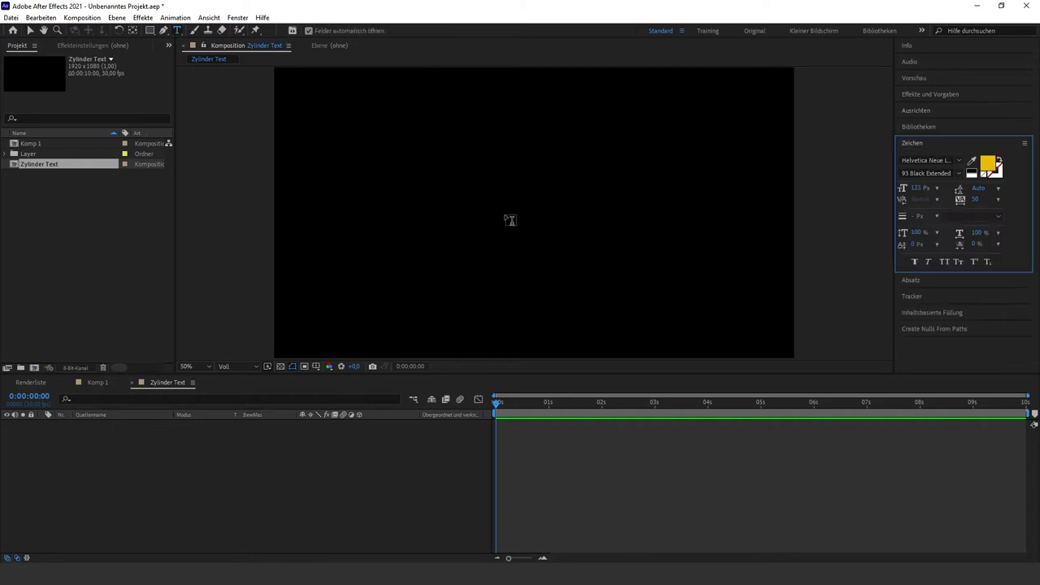
pyautogui.click(511, 211)
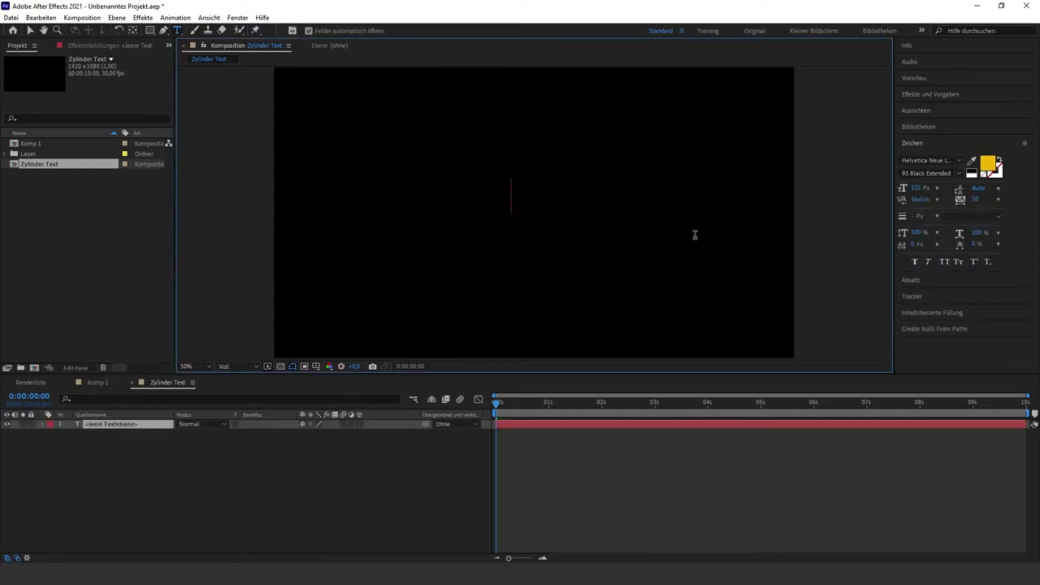
pyautogui.write('TEXT')
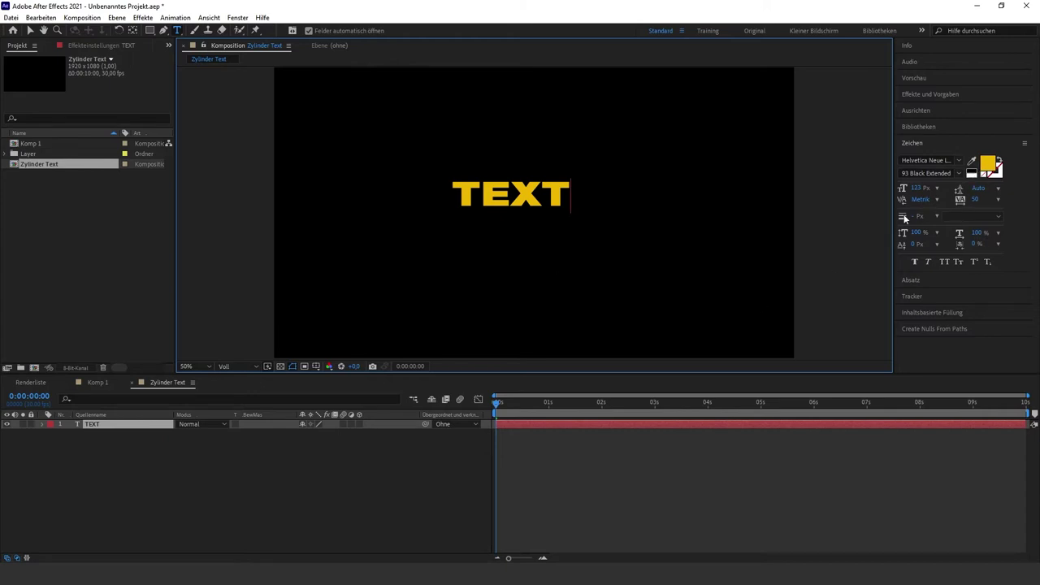
pyautogui.click(133, 456)
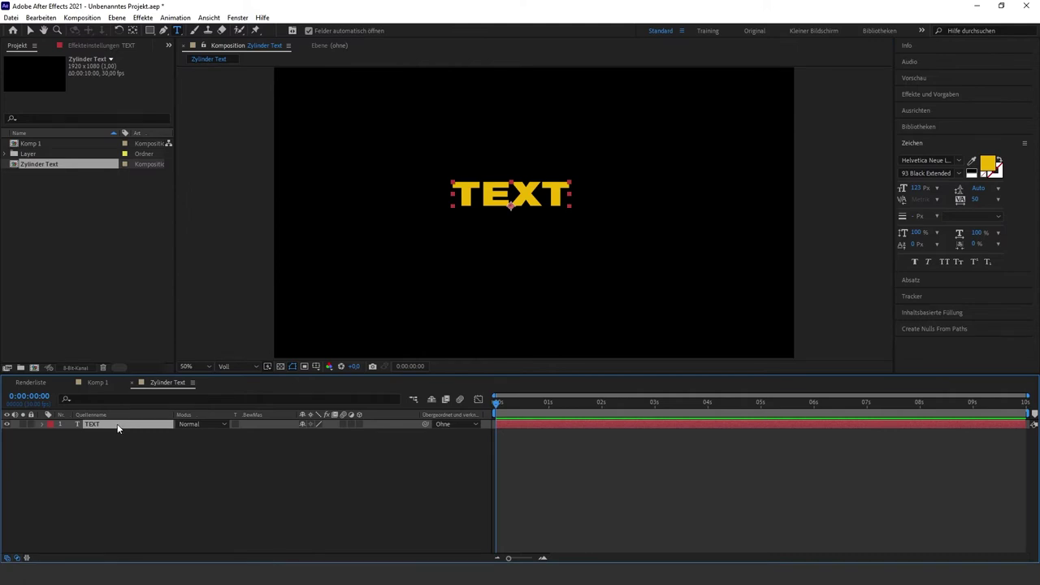
# - Set the TEXT layer's rotation to 270° so it reads vertically
pyautogui.press('r')
pyautogui.click(316, 434)
pyautogui.write('270')
pyautogui.press('Return')
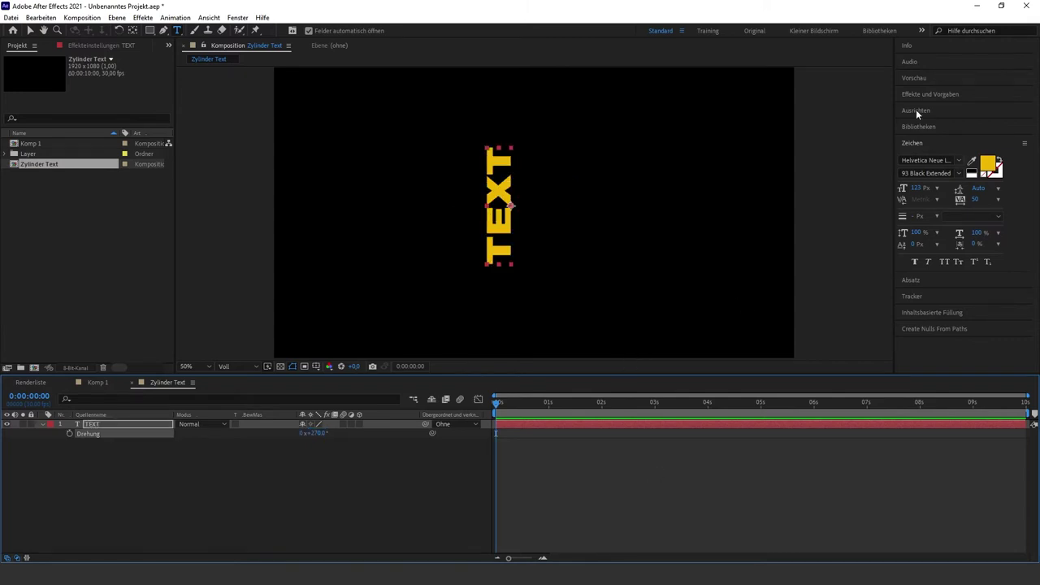
# - Centre the TEXT layer horizontally and vertically in the composition
pyautogui.click(916, 111)
pyautogui.click(924, 148)
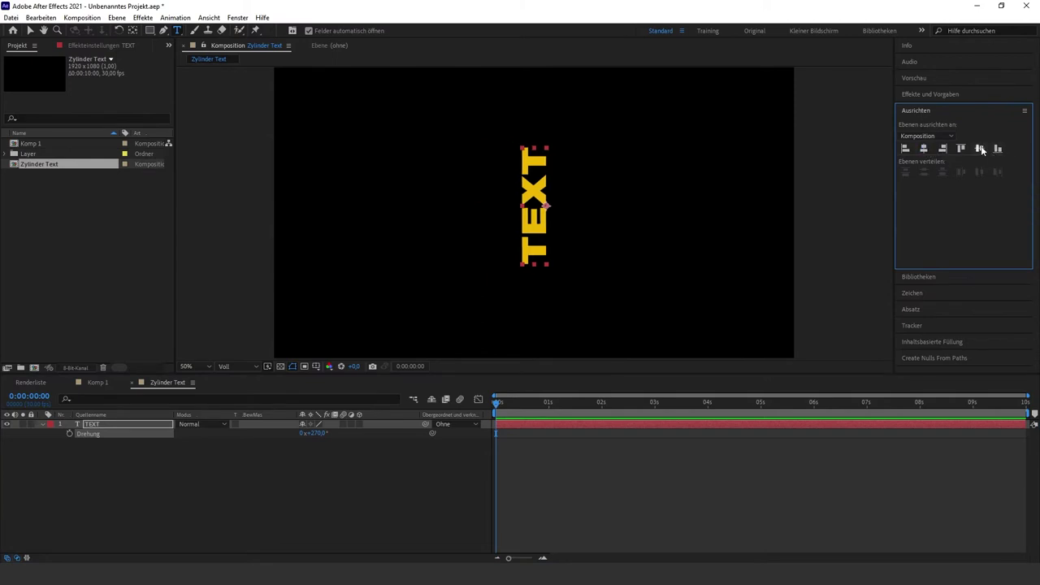
pyautogui.click(979, 148)
pyautogui.click(590, 487)
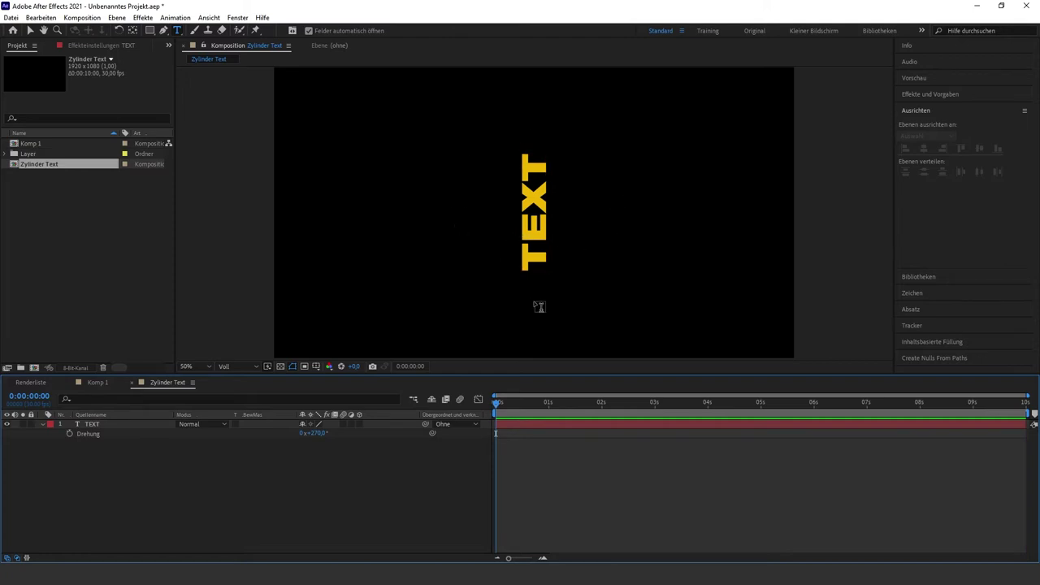
# - Search 'cc re' in Effects & Presets and apply CC RepeTile to the TEXT layer
pyautogui.click(919, 95)
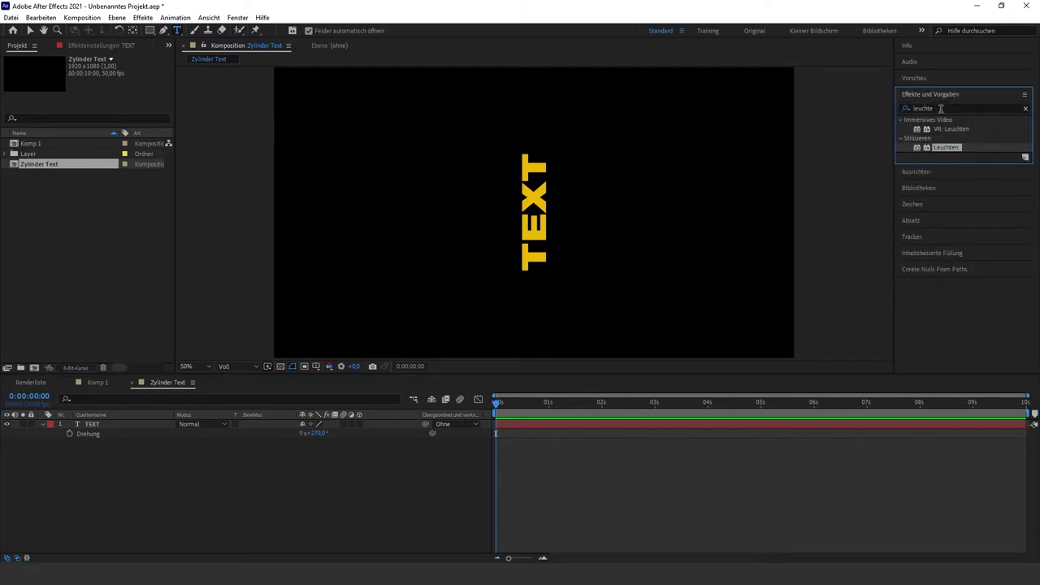
pyautogui.click(1024, 109)
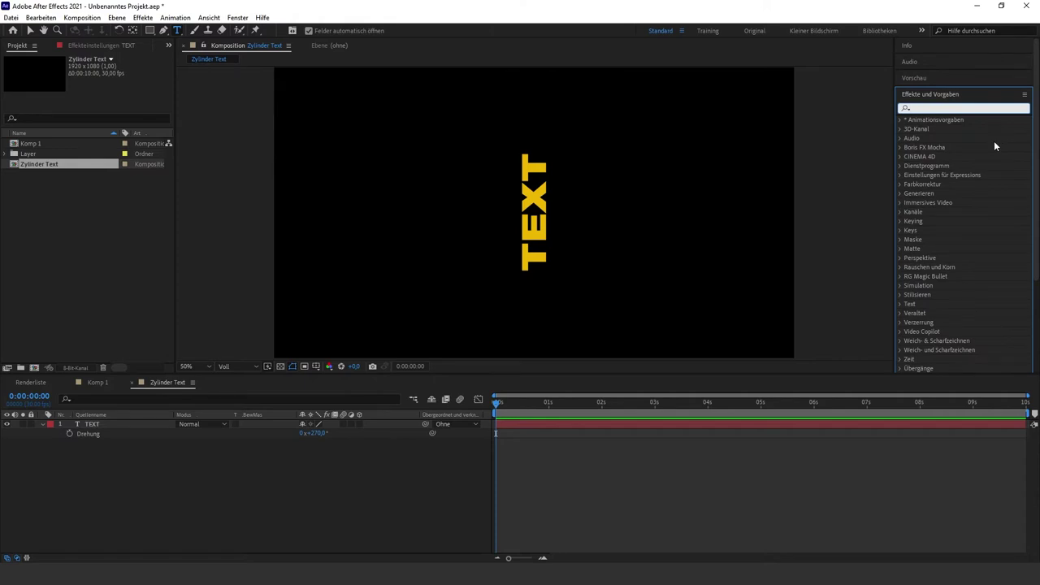
pyautogui.write('cc re')
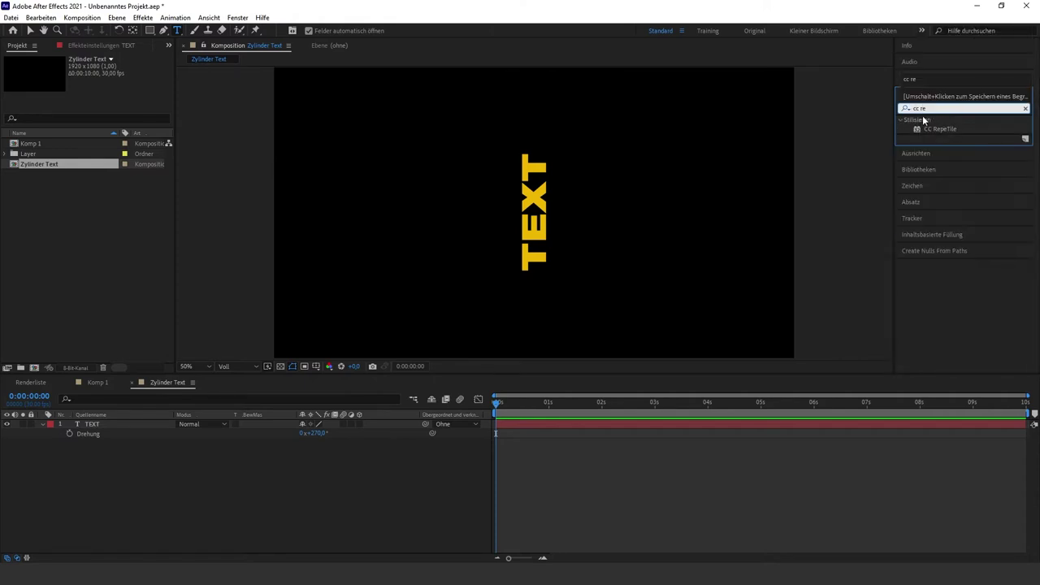
pyautogui.moveTo(946, 131)
pyautogui.mouseDown()
pyautogui.moveTo(544, 196)
pyautogui.moveTo(534, 206)
pyautogui.mouseUp()
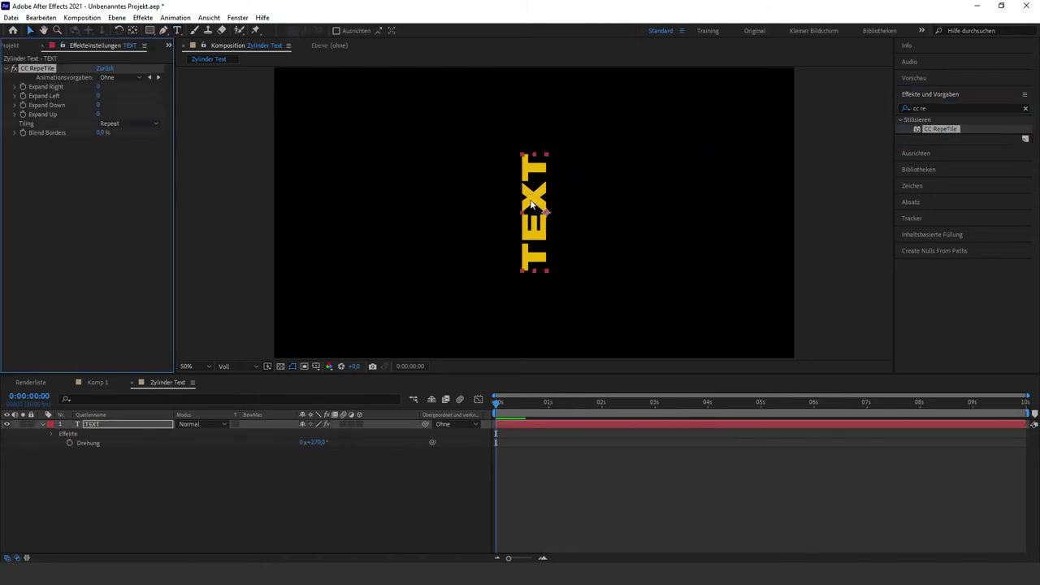
# - Search 'cc cy' and apply CC Cylinder to the TEXT layer
pyautogui.click(950, 108)
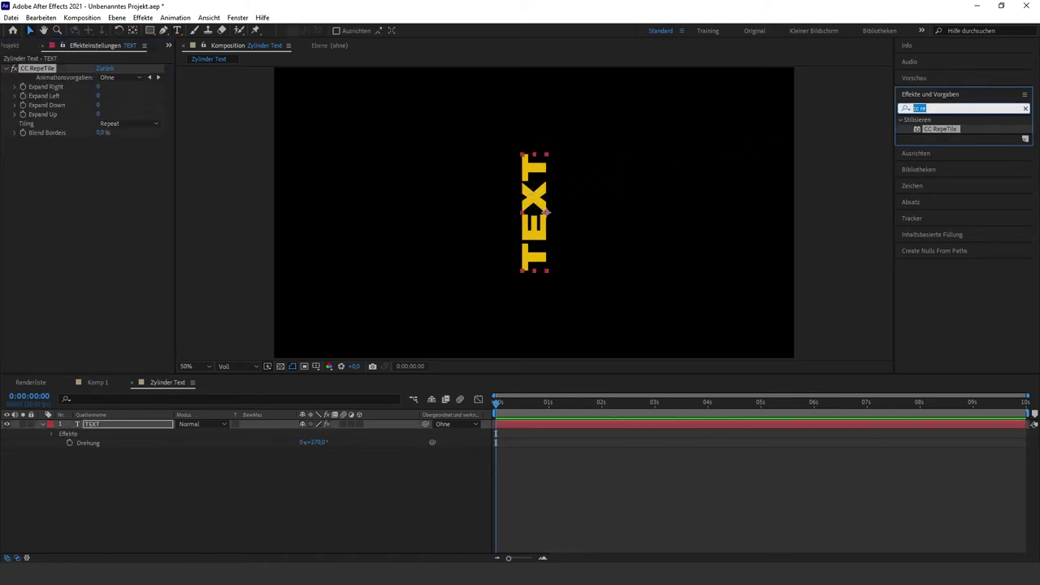
pyautogui.write('cc cy')
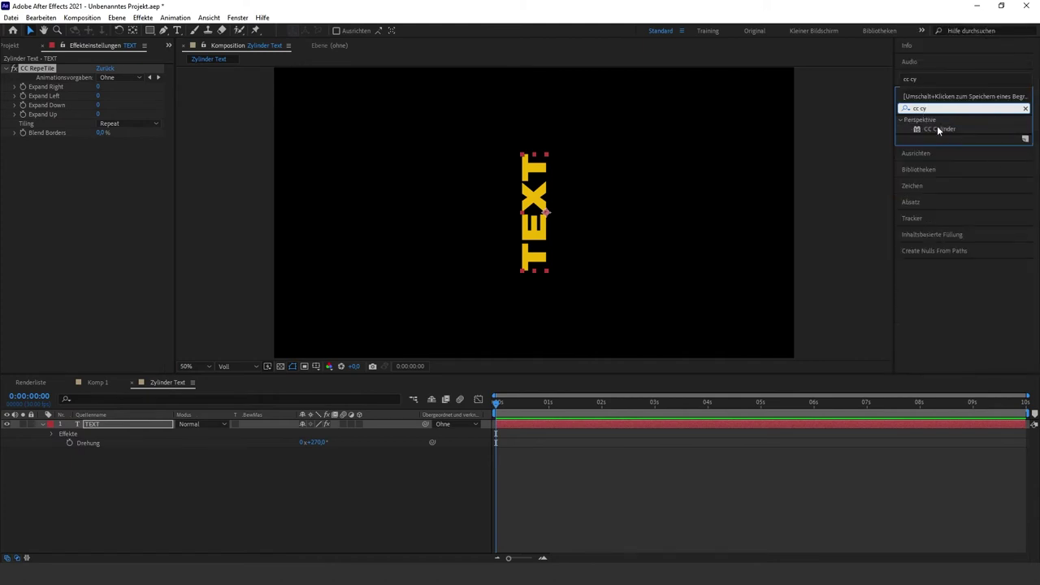
pyautogui.moveTo(940, 128); pyautogui.dragTo(542, 191)
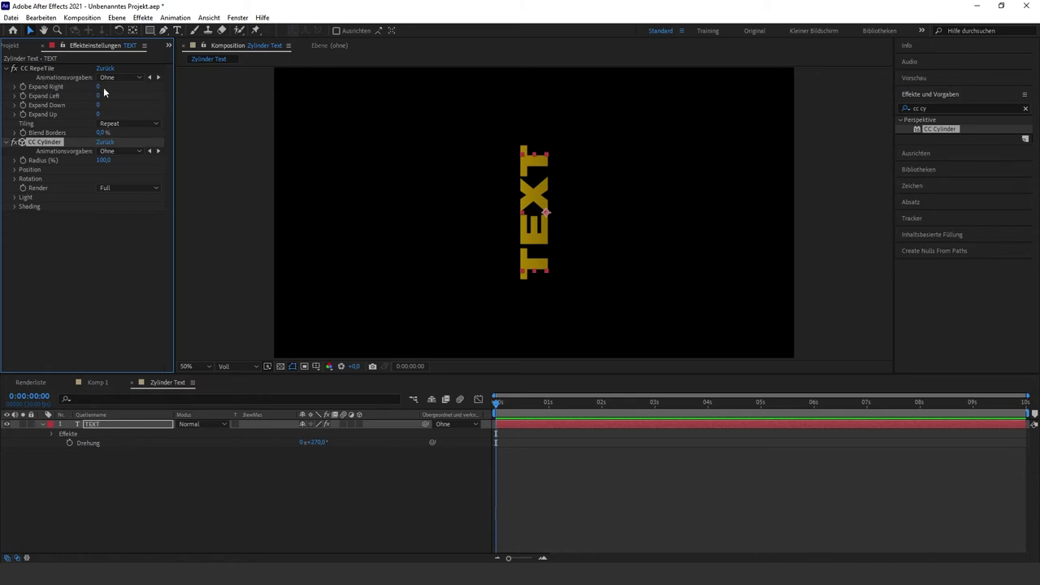
# - Scrub CC RepeTile's Expand Right to 956 and Expand Left to 914
pyautogui.moveTo(98, 87); pyautogui.dragTo(229, 91)
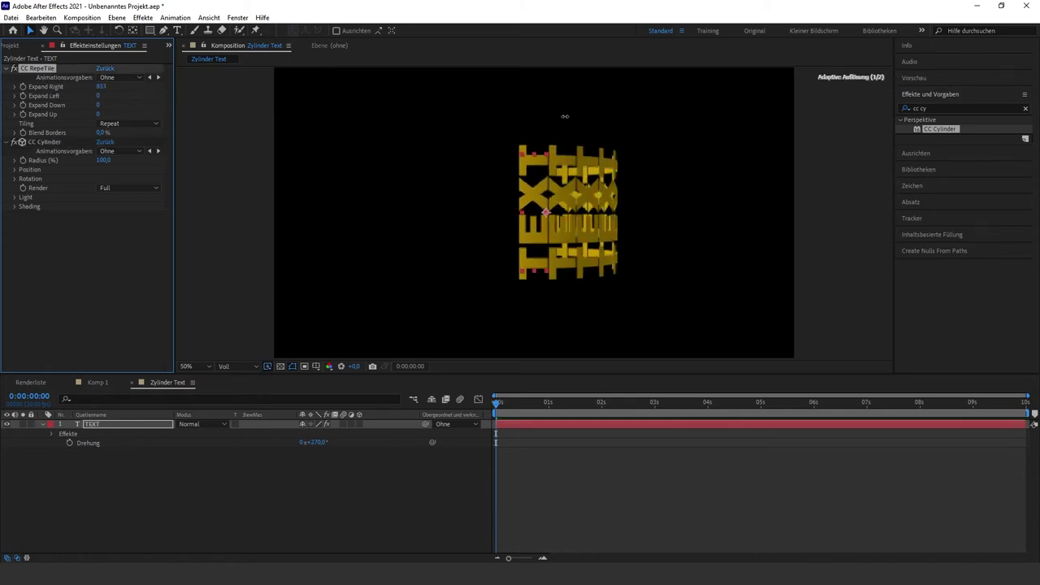
pyautogui.moveTo(230, 92); pyautogui.dragTo(626, 121)
pyautogui.moveTo(98, 95)
pyautogui.mouseDown()
pyautogui.moveTo(338, 120)
pyautogui.moveTo(582, 113)
pyautogui.mouseUp()
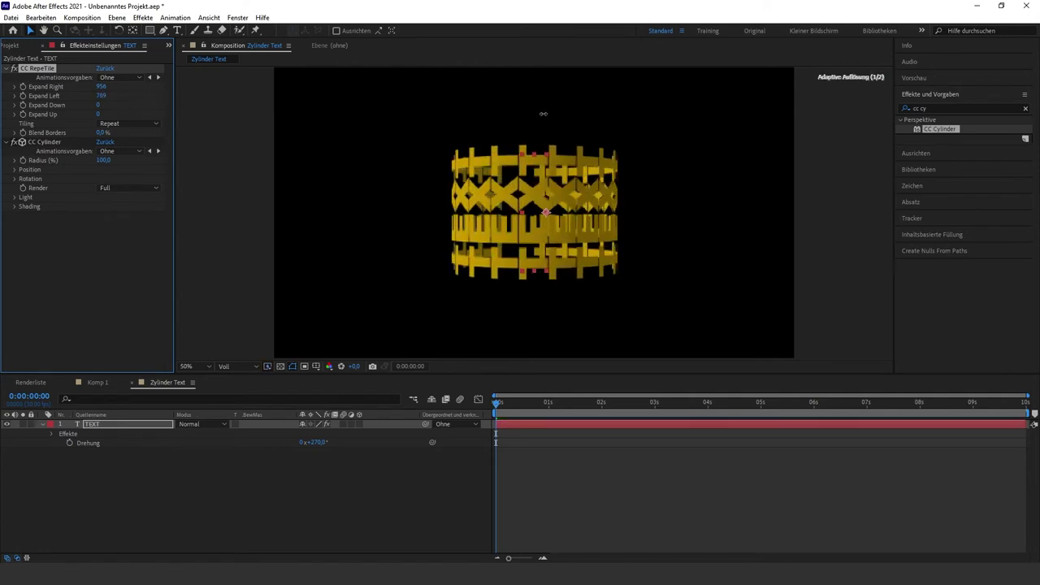
pyautogui.moveTo(583, 113); pyautogui.dragTo(609, 113)
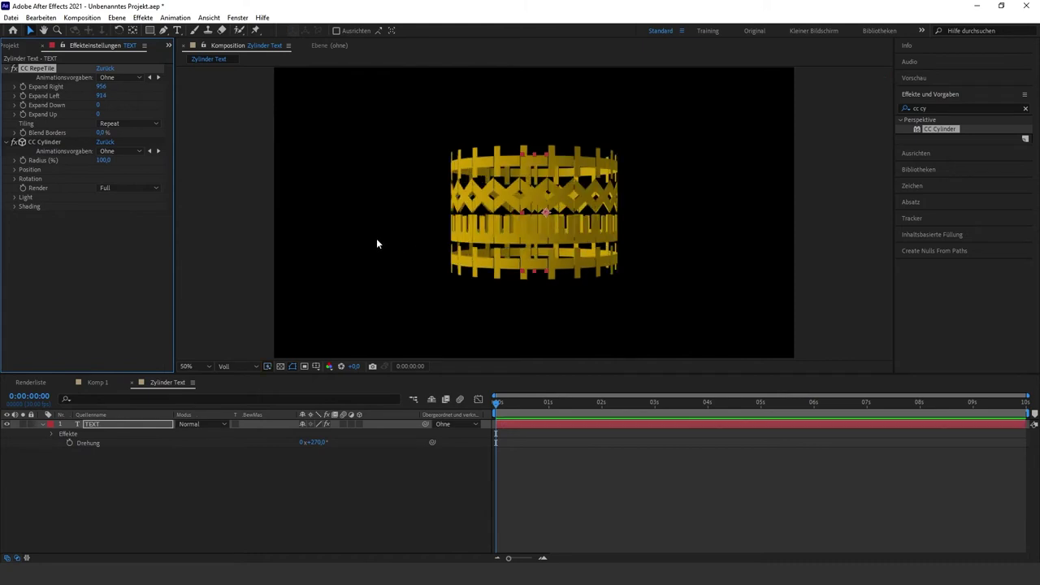
pyautogui.click(15, 179)
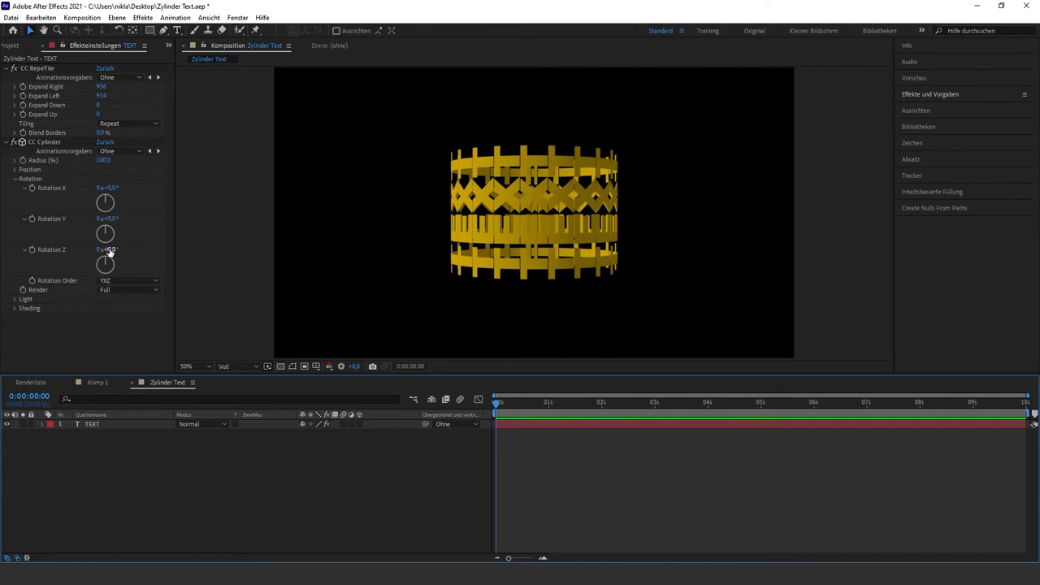
# - Set CC Cylinder's Rotation Z to 90° and tilt Rotation X to −31°
pyautogui.click(109, 250)
pyautogui.write('90')
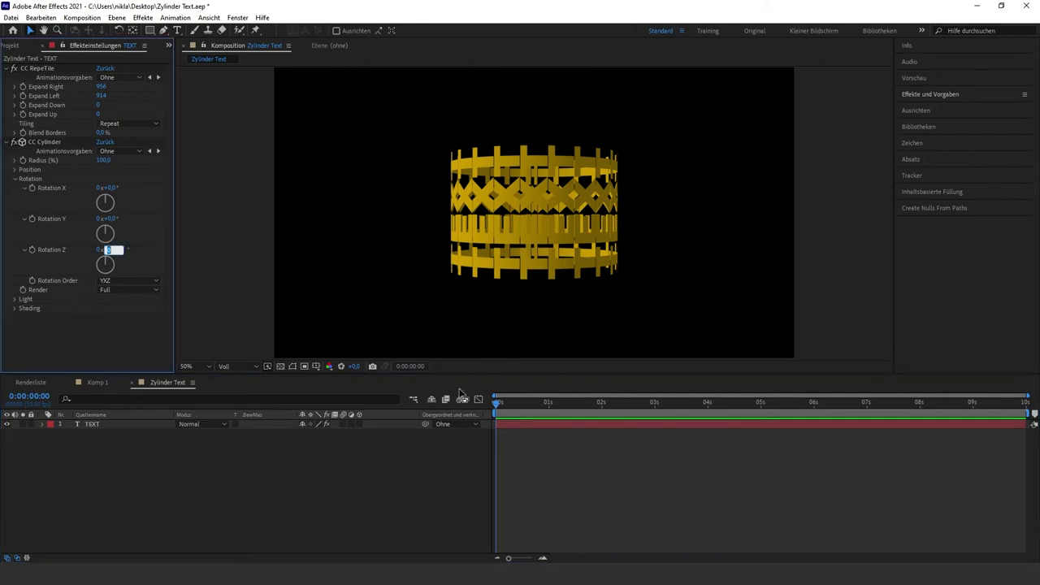
pyautogui.press('Return')
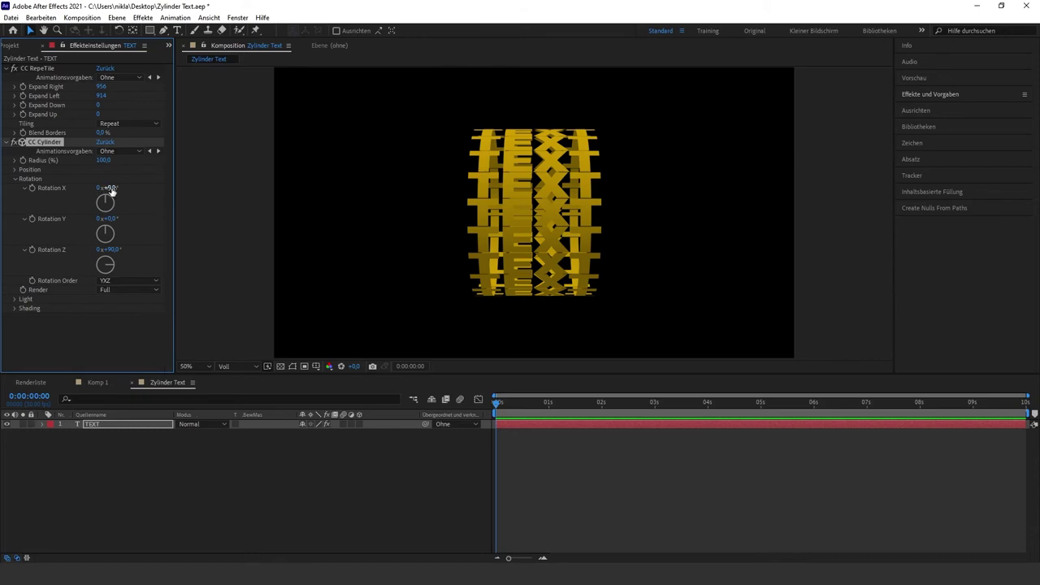
pyautogui.moveTo(111, 189)
pyautogui.mouseDown()
pyautogui.moveTo(126, 187)
pyautogui.moveTo(89, 187)
pyautogui.moveTo(151, 218)
pyautogui.moveTo(99, 218)
pyautogui.mouseUp()
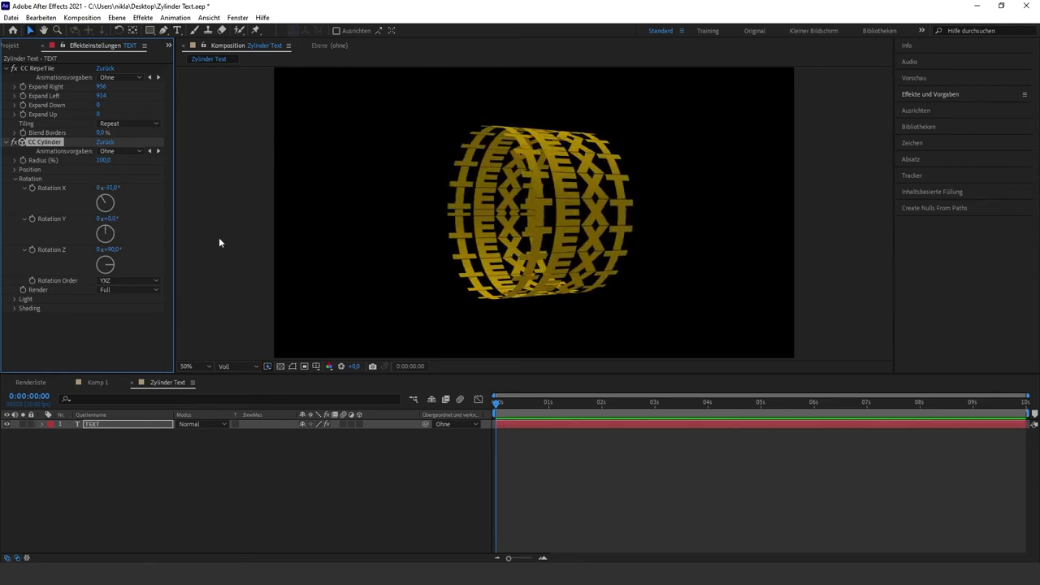
# - Add the expression time*25 to CC Cylinder's Rotation Y and preview the spin
pyautogui.keyDown('alt'); pyautogui.click(30, 219); pyautogui.keyUp('alt')
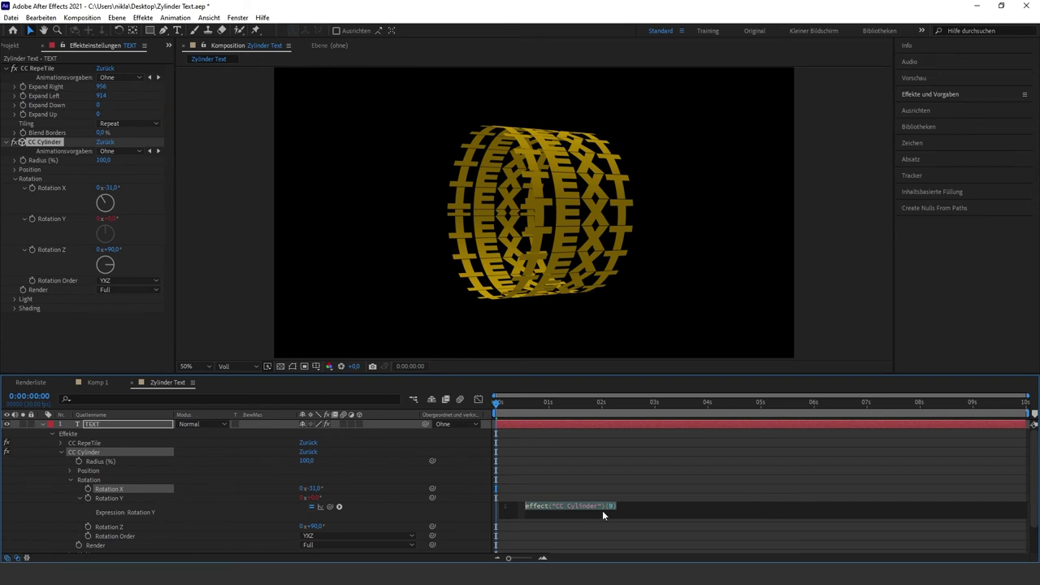
pyautogui.write('time')
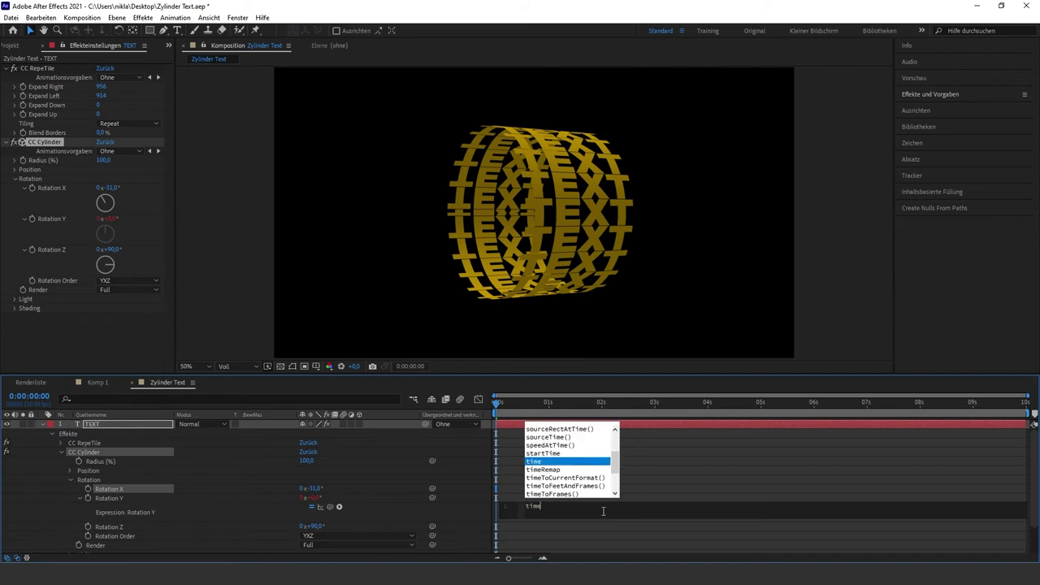
pyautogui.press('Escape')
pyautogui.write('*25')
pyautogui.click(520, 414)
pyautogui.press('space')
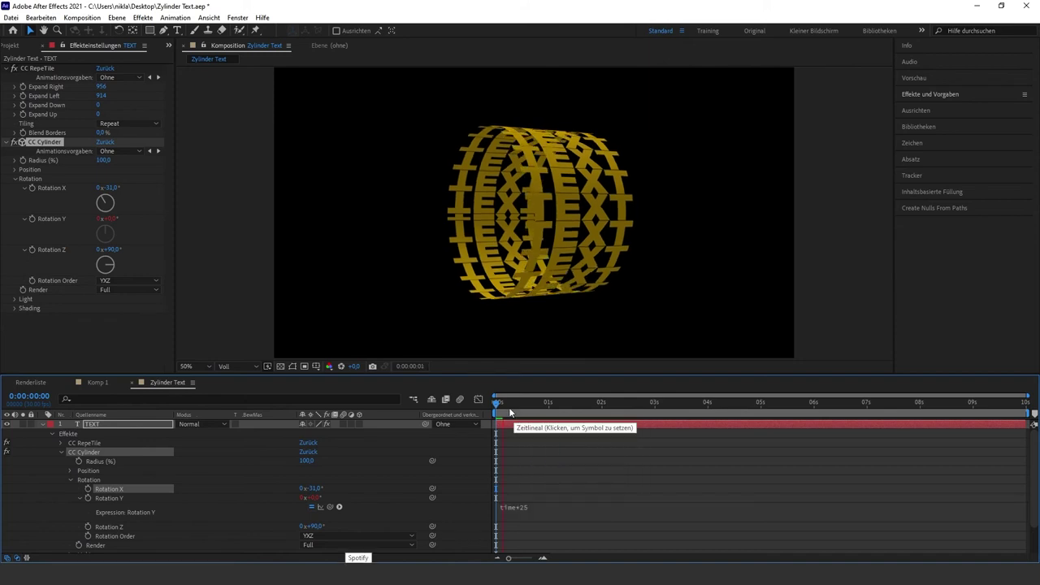
pyautogui.moveTo(521, 404)
pyautogui.mouseDown()
pyautogui.moveTo(640, 415)
pyautogui.moveTo(496, 415)
pyautogui.mouseUp()
# - Change the expression to time*-25 to reverse the spin, and preview it
pyautogui.click(541, 506)
pyautogui.click(545, 507)
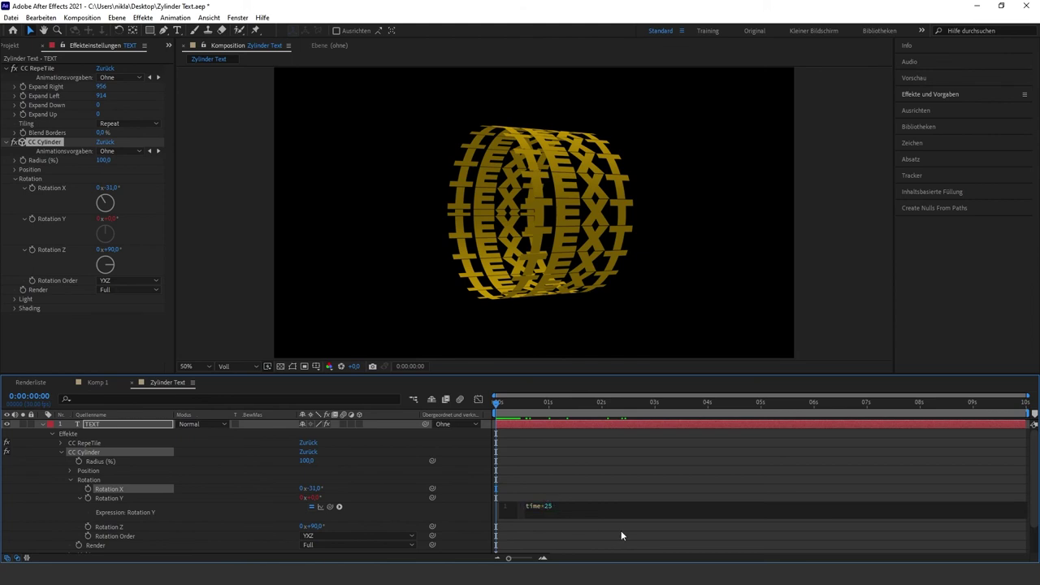
pyautogui.write('-')
pyautogui.moveTo(499, 414); pyautogui.dragTo(596, 410)
pyautogui.press('space')
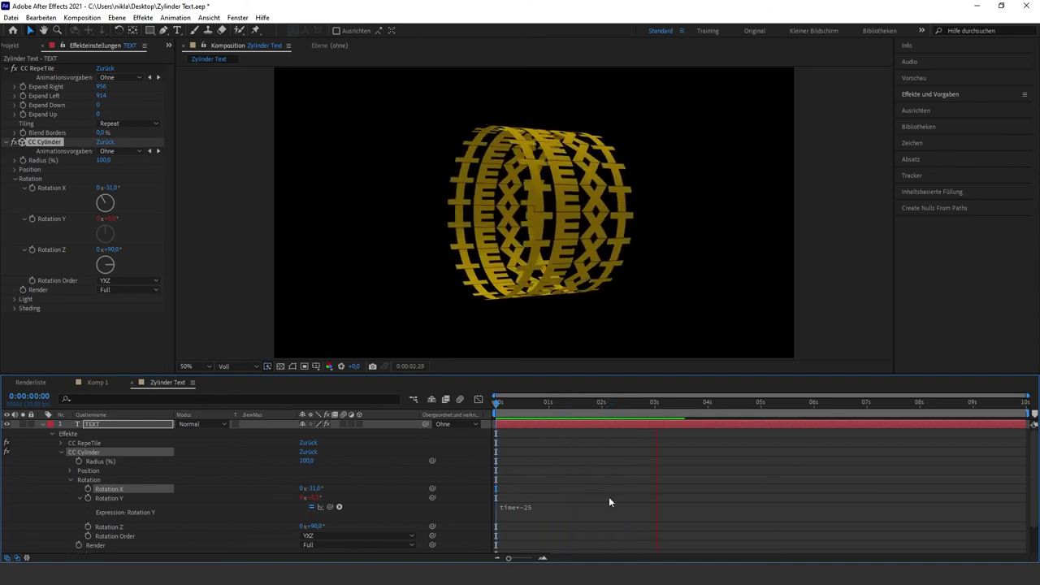
pyautogui.click(923, 93)
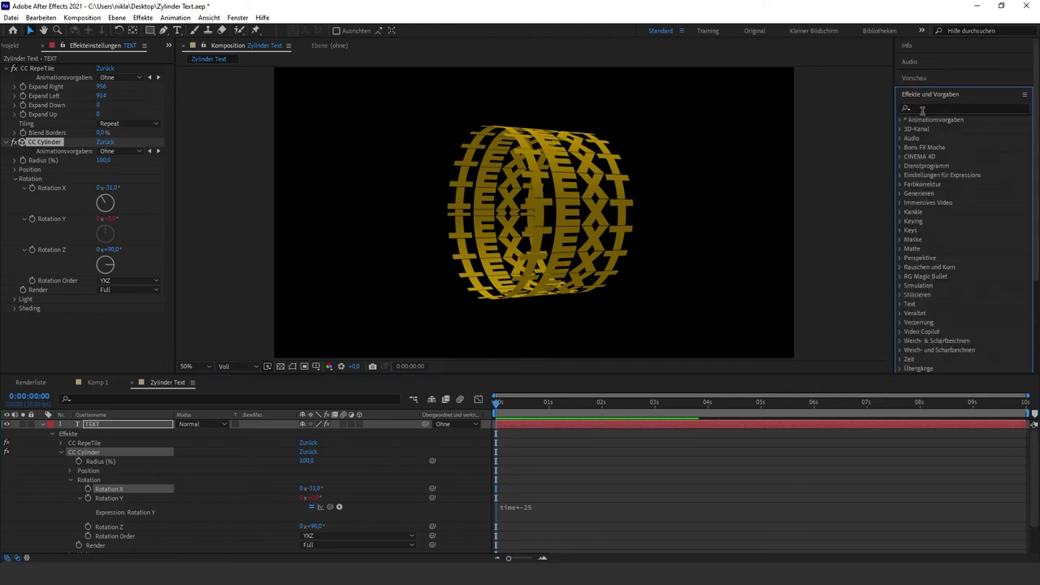
# - Search 'leuchten' and apply the Leuchten glow to the TEXT layer
pyautogui.click(922, 109)
pyautogui.write('leuchten')
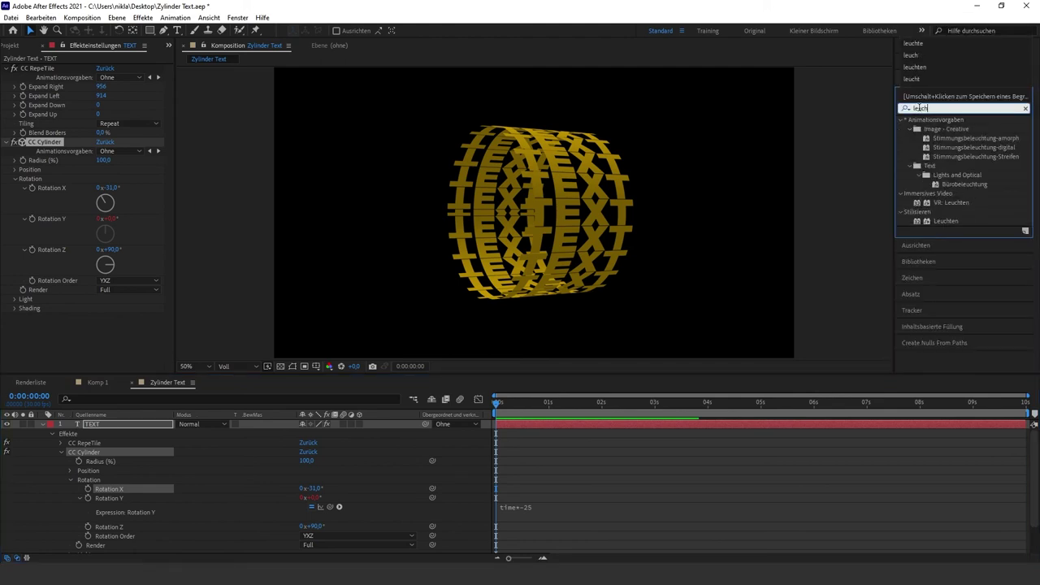
pyautogui.moveTo(940, 145); pyautogui.dragTo(537, 192)
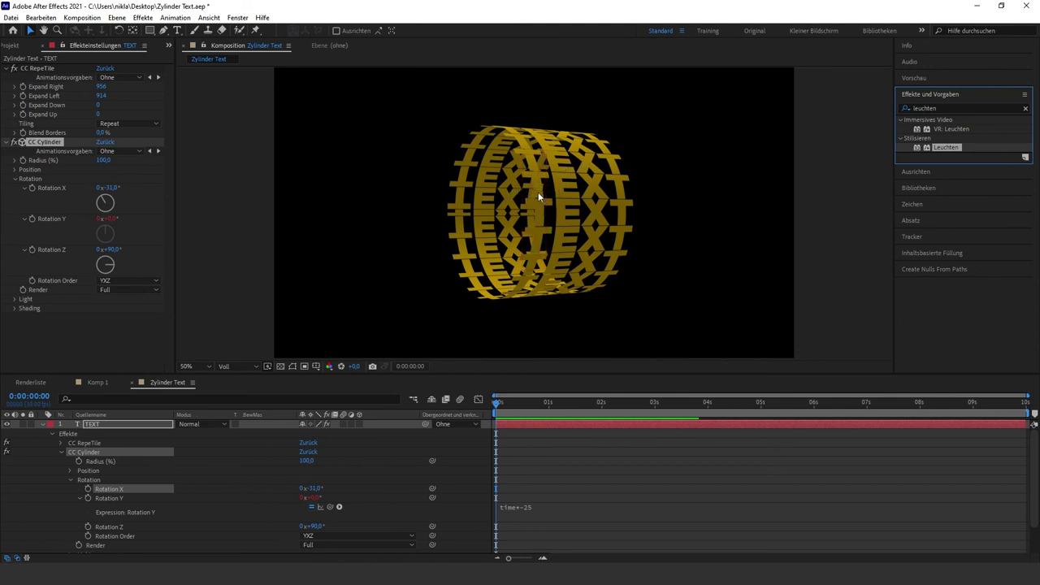
pyautogui.moveTo(538, 192); pyautogui.dragTo(538, 192)
# - Set Leuchten intensity to 0,8 and radius to 16, and move it above CC RepeTile
pyautogui.click(104, 132)
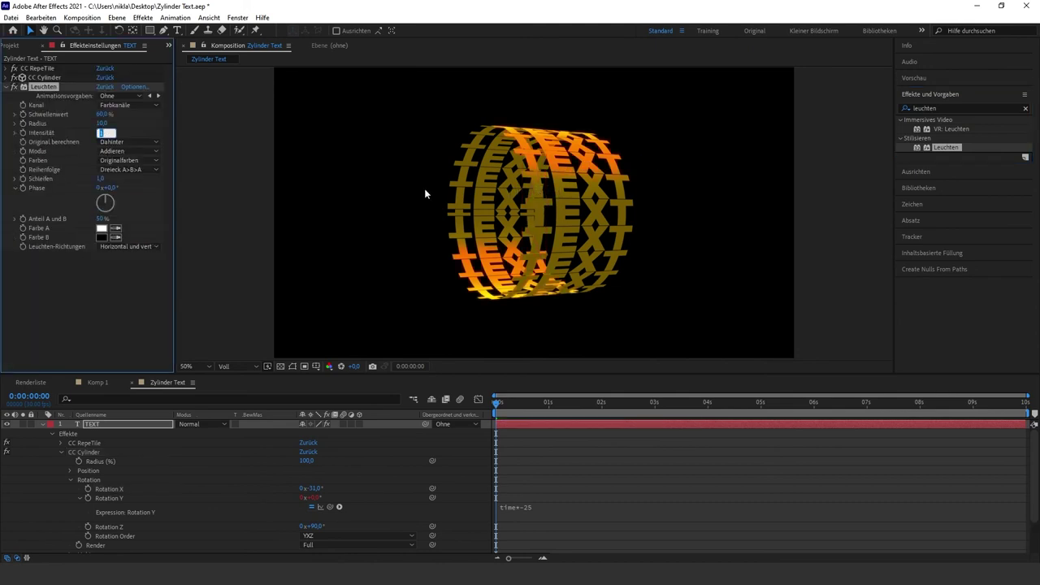
pyautogui.write('0,8')
pyautogui.press('Return')
pyautogui.moveTo(102, 124); pyautogui.dragTo(114, 124)
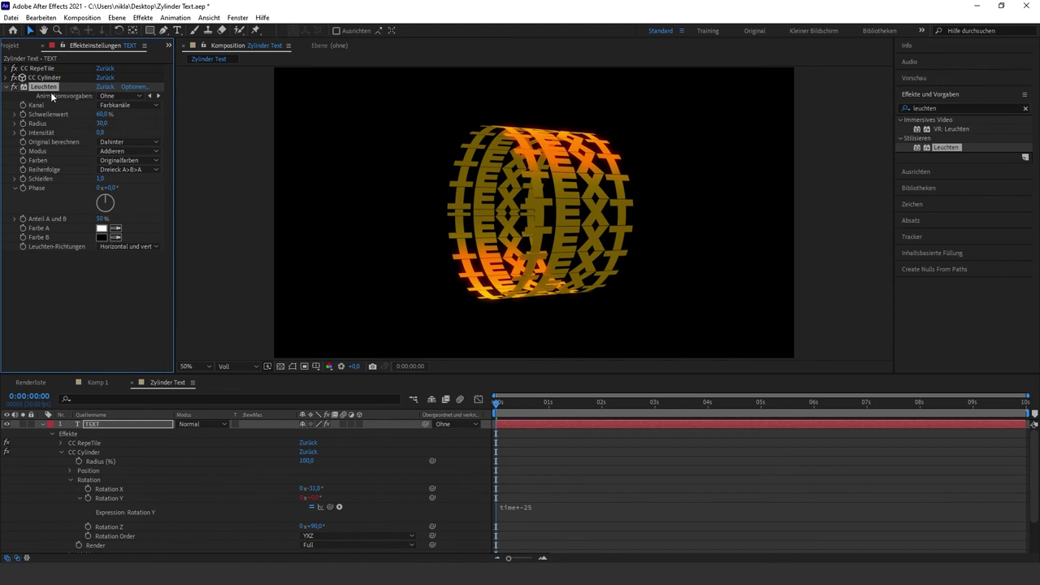
pyautogui.moveTo(46, 85); pyautogui.dragTo(44, 75)
pyautogui.moveTo(47, 75); pyautogui.dragTo(44, 69)
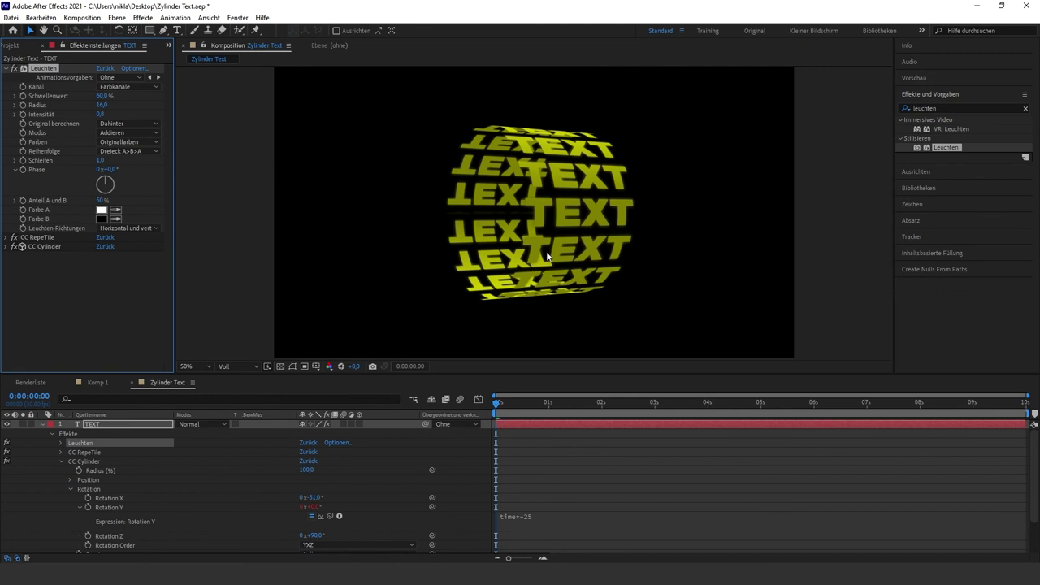
# - Preview the glowing yellow TEXT cylinder as it spins
pyautogui.press('space')
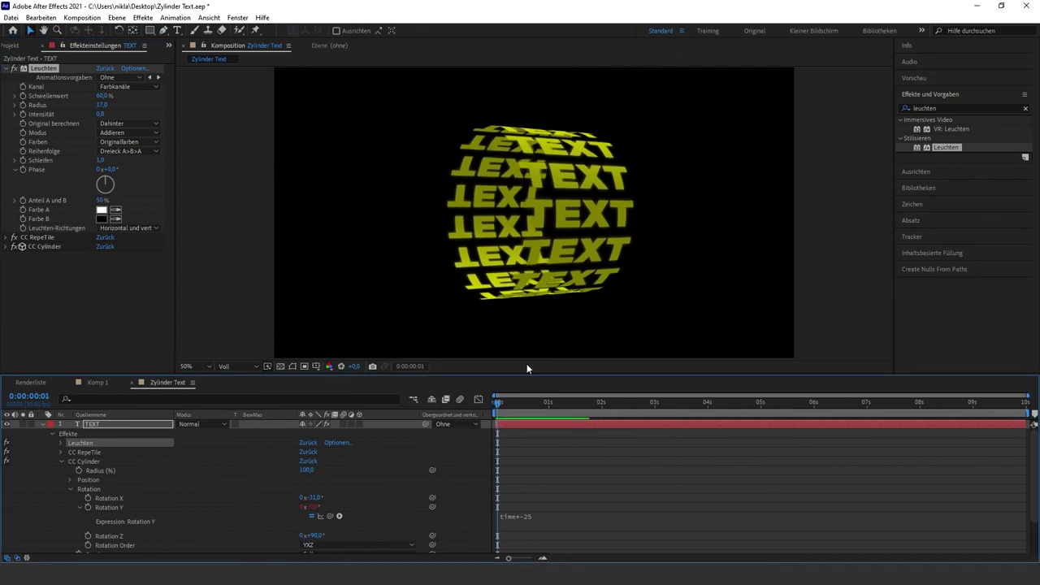